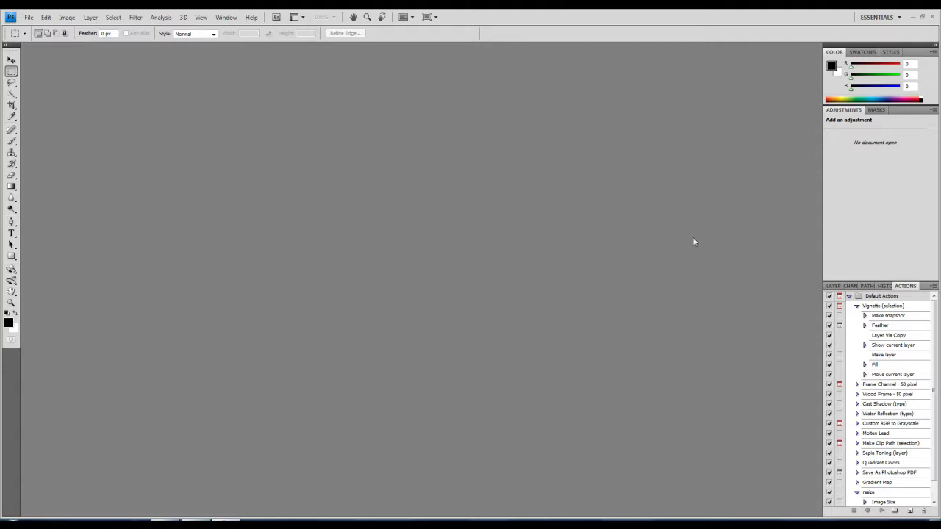
# Open Dolphin11.jpg from the test folder.
pyautogui.click(29, 17)
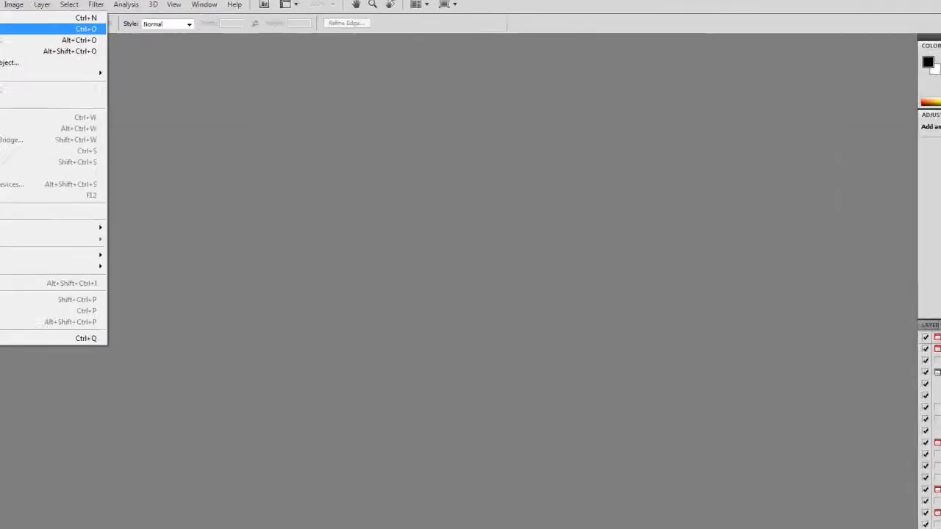
pyautogui.click(3, 29)
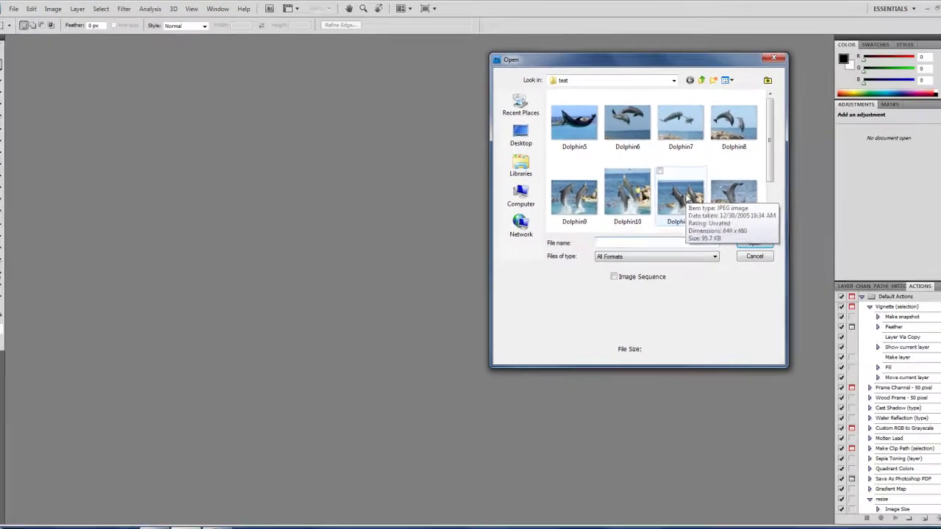
pyautogui.click(687, 197)
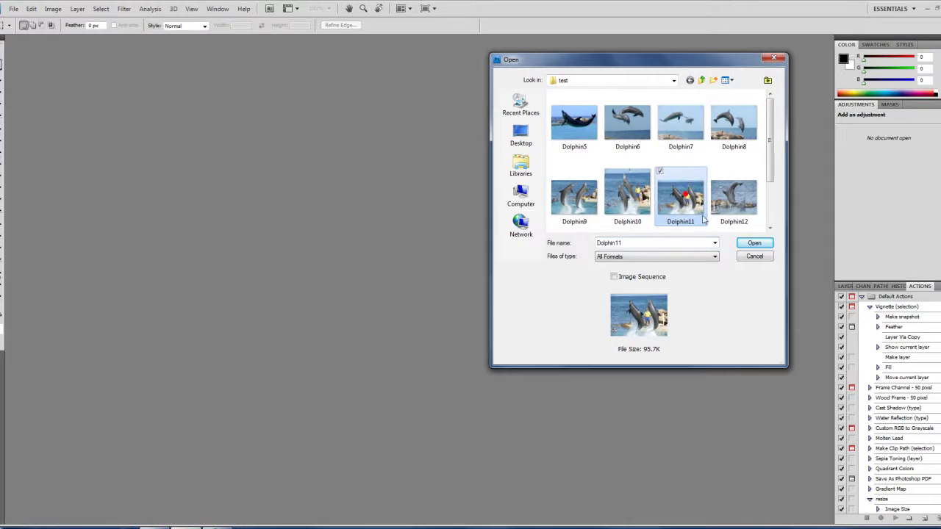
pyautogui.click(754, 243)
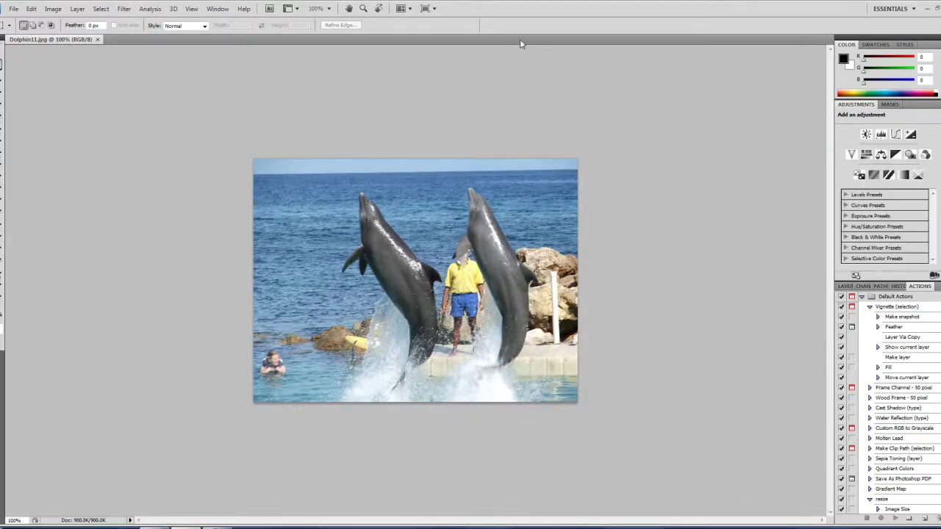
# In Image Size, turn on Constrain Proportions and set the width to 200 pixels.
pyautogui.click(53, 9)
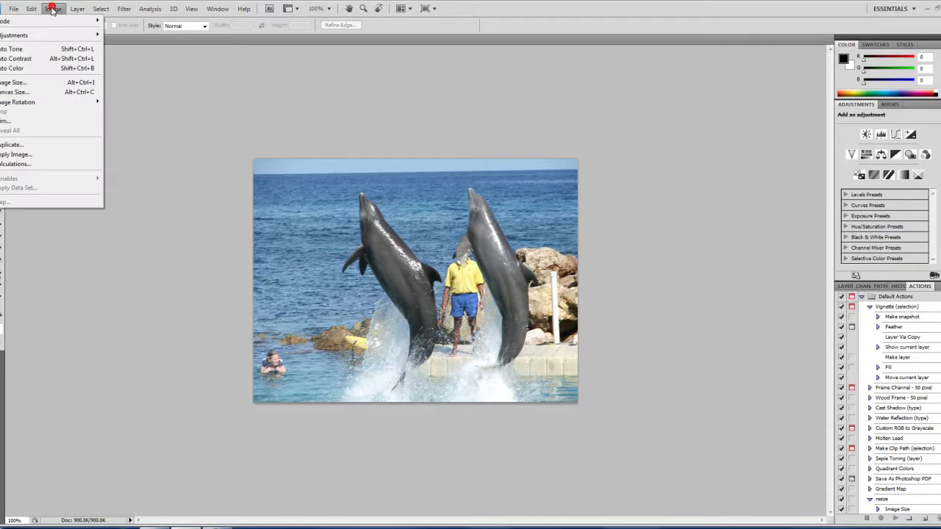
pyautogui.click(33, 85)
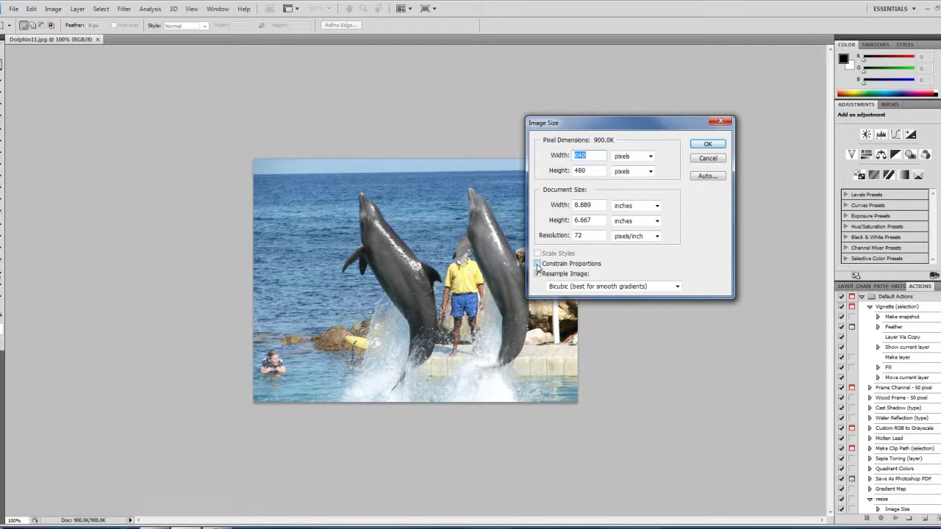
pyautogui.click(537, 266)
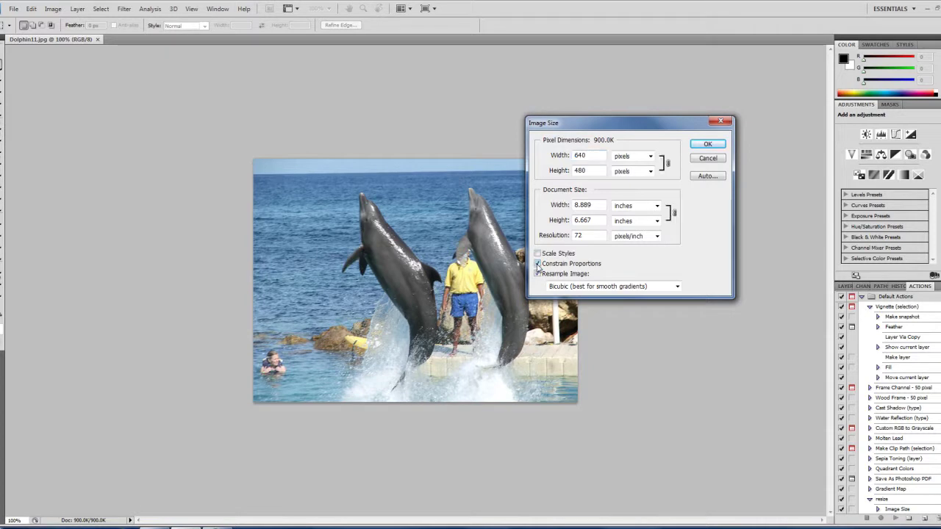
pyautogui.click(589, 155)
pyautogui.doubleClick(590, 155)
pyautogui.press('BackSpace')
pyautogui.write('2')
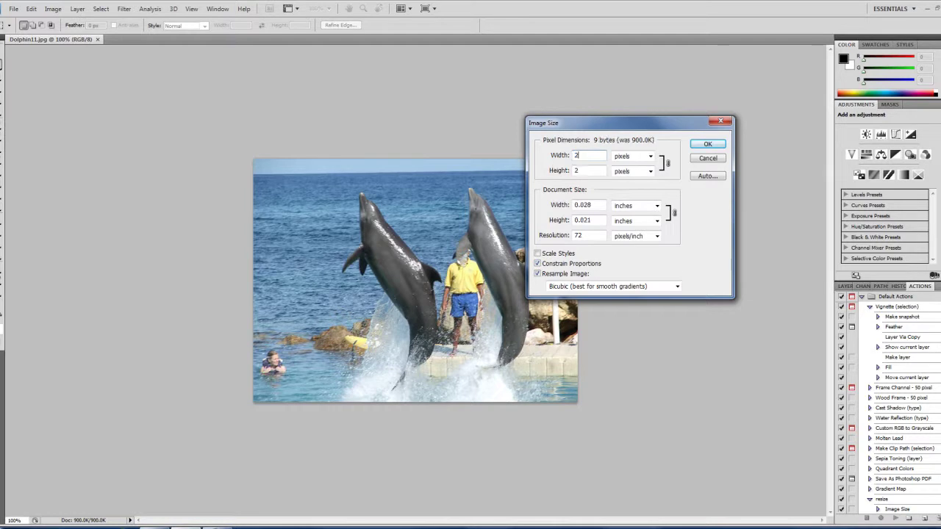
pyautogui.write('00')
pyautogui.press('Tab')
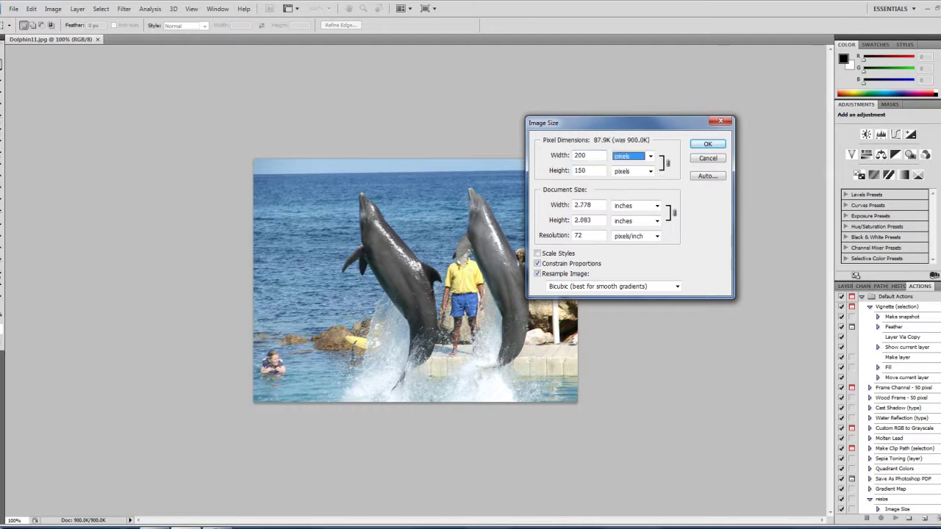
pyautogui.click(590, 171)
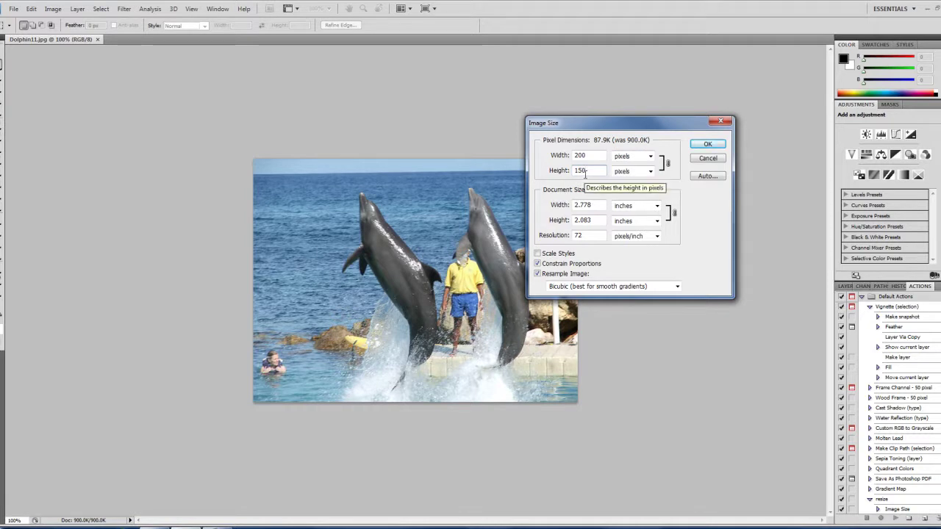
# Re-enter the 200 pixel width with proportions kept and apply the 200 × 150 resize.
pyautogui.click(537, 264)
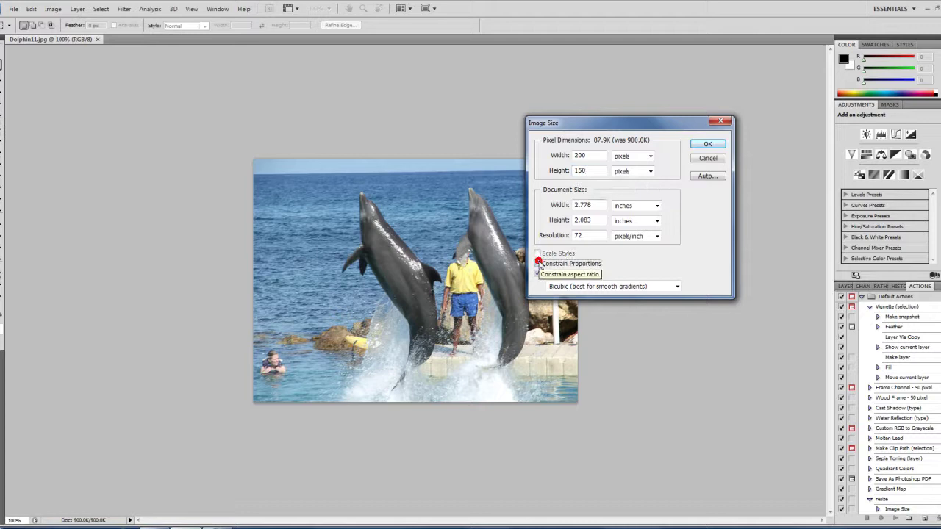
pyautogui.click(537, 263)
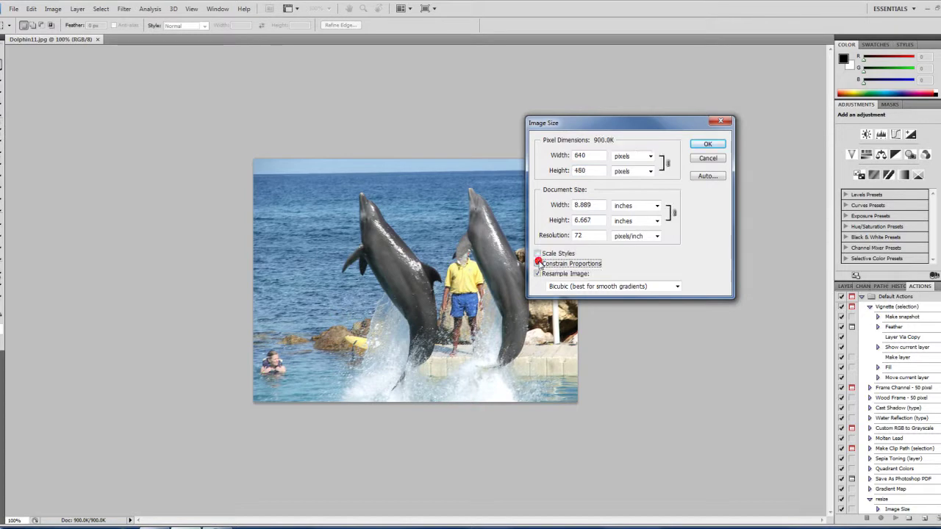
pyautogui.doubleClick(599, 156)
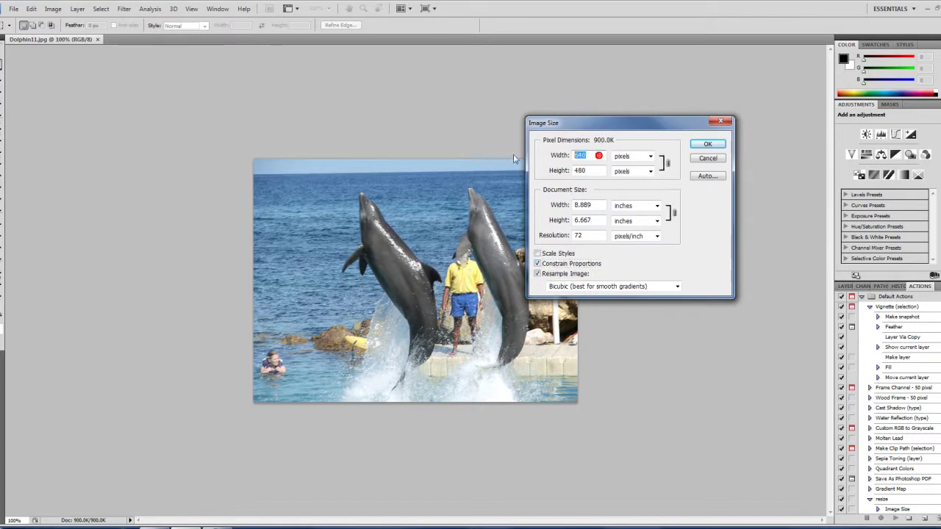
pyautogui.write('200')
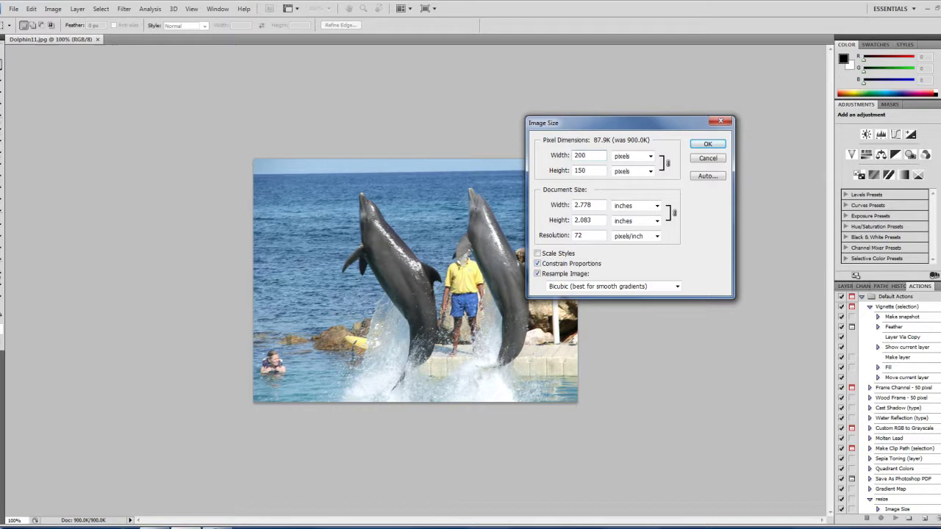
pyautogui.click(707, 145)
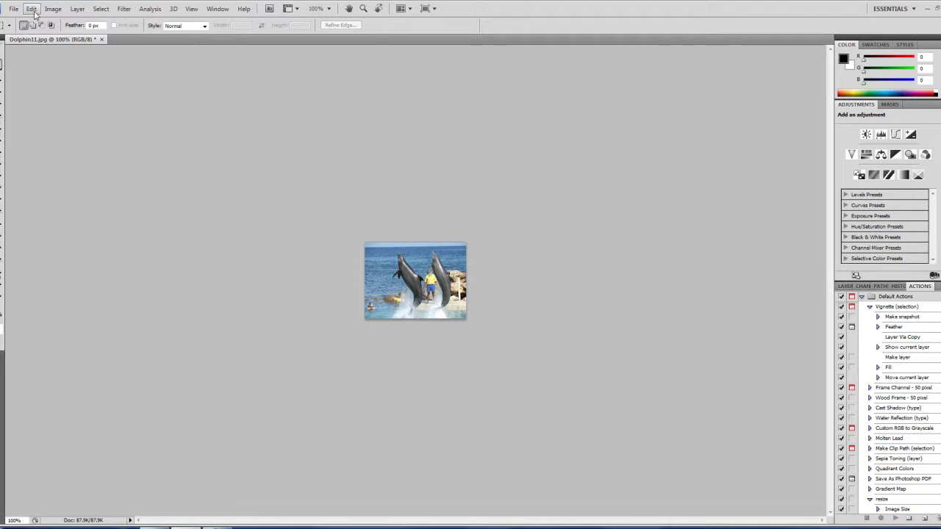
# Undo the Image Size change to restore Dolphin11's original size.
pyautogui.click(33, 12)
pyautogui.click(33, 21)
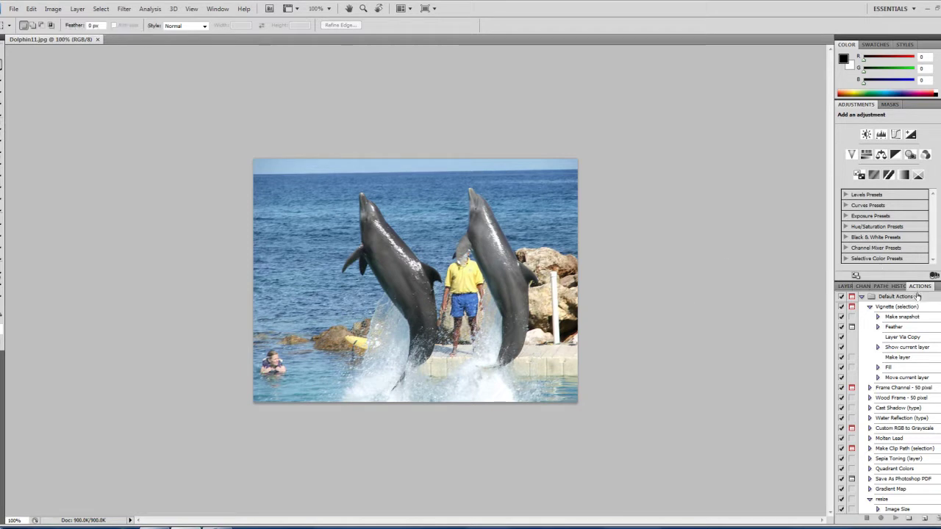
pyautogui.click(217, 8)
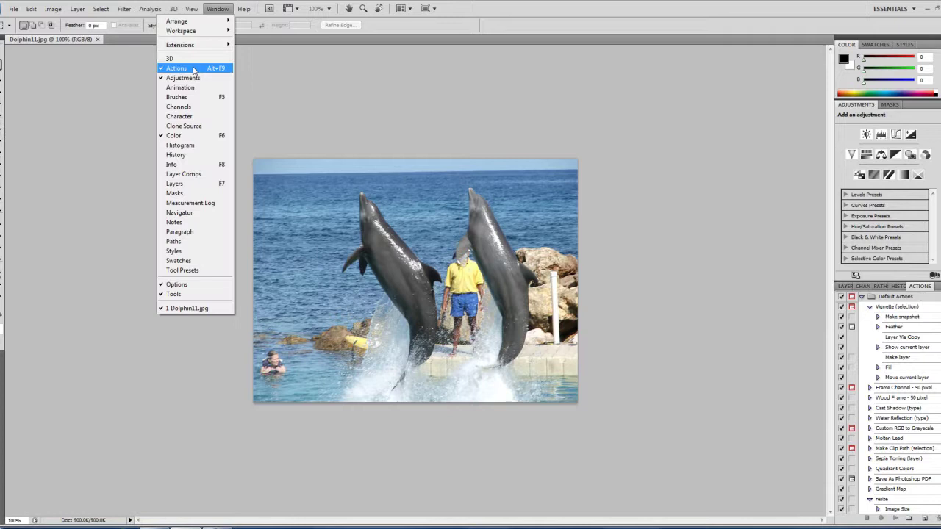
pyautogui.click(593, 83)
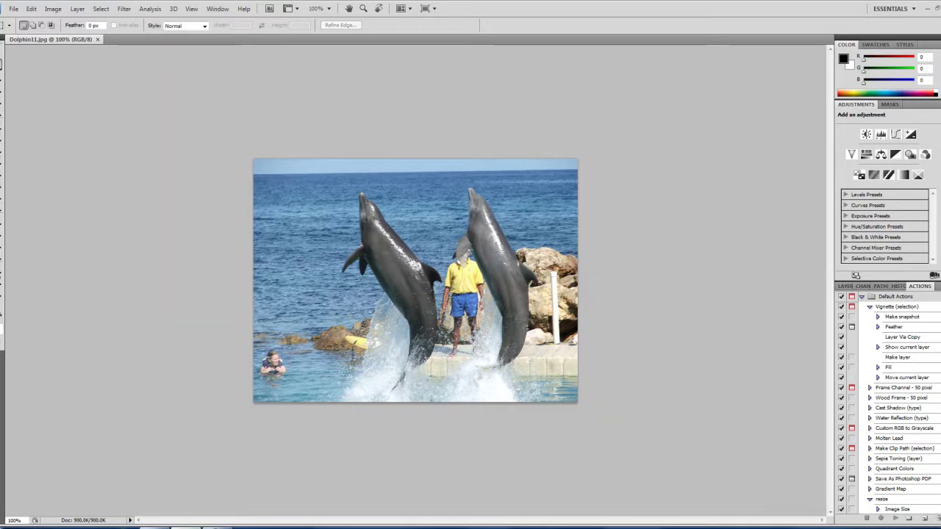
# Create a new action named 'test' and record an Image Size resize to 200 px wide.
pyautogui.click(925, 519)
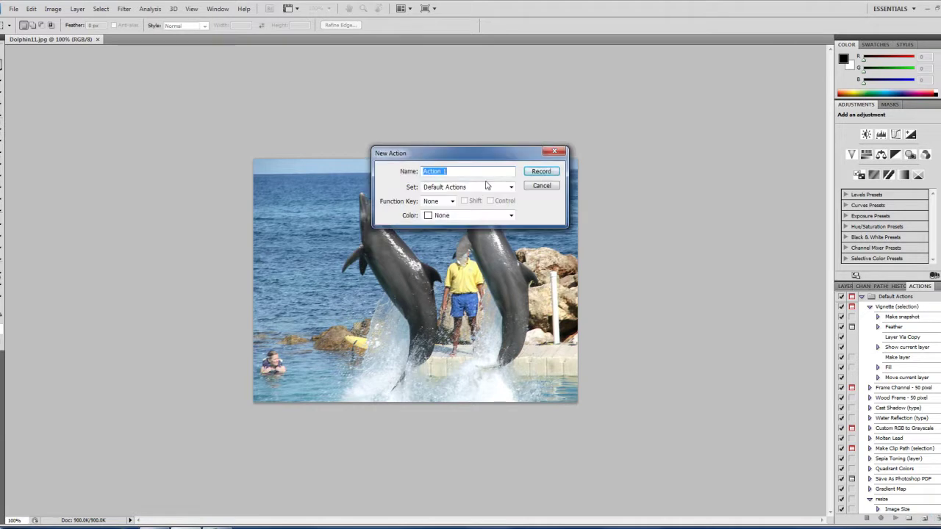
pyautogui.write('test')
pyautogui.click(541, 175)
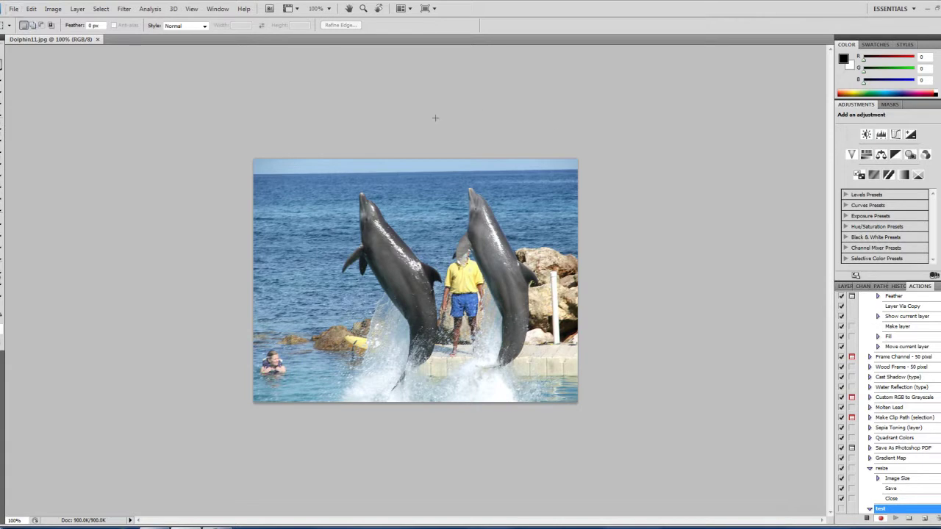
pyautogui.click(50, 10)
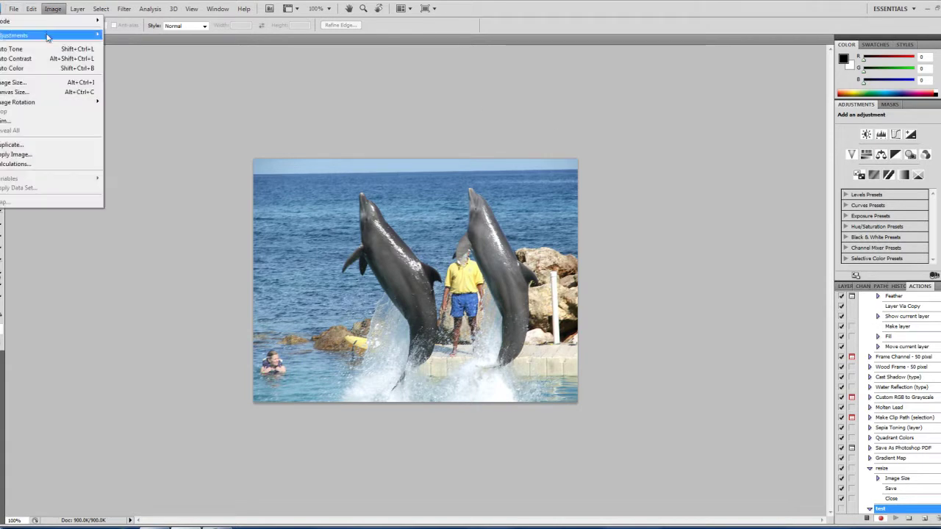
pyautogui.click(29, 82)
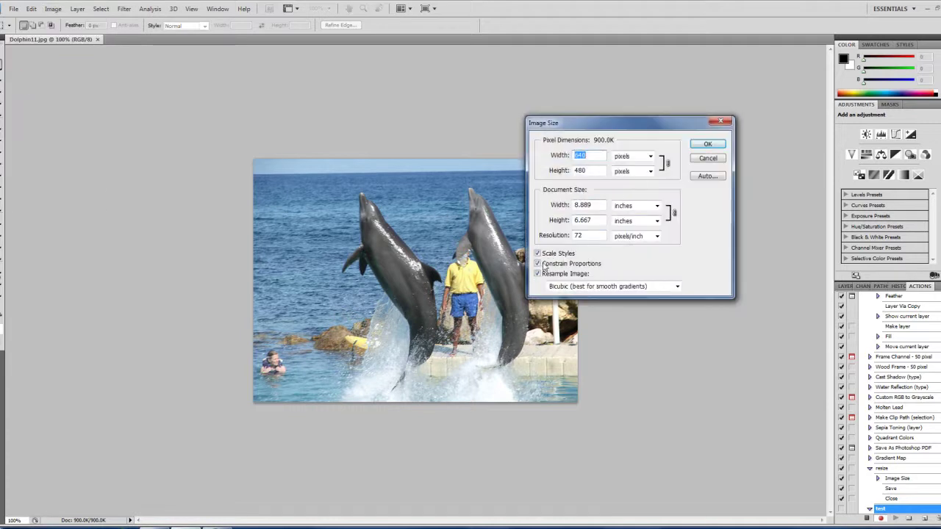
pyautogui.write('200')
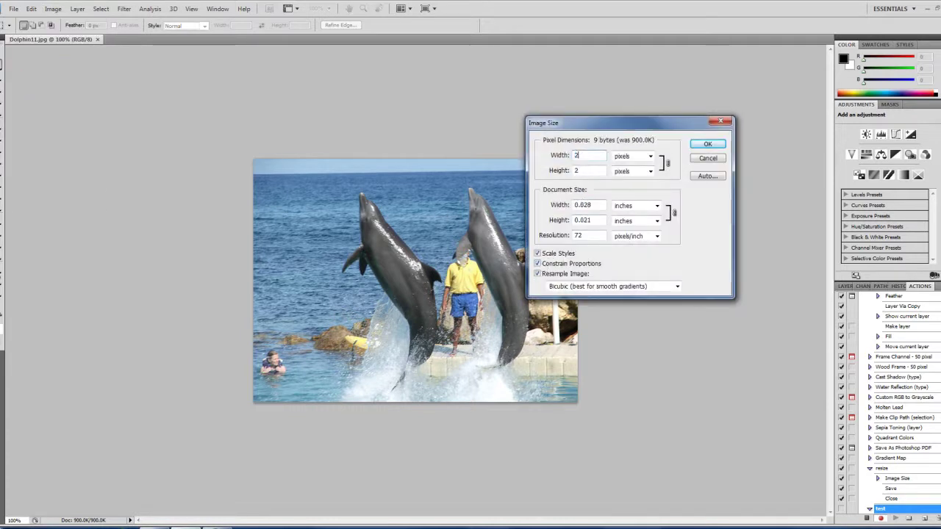
pyautogui.click(707, 143)
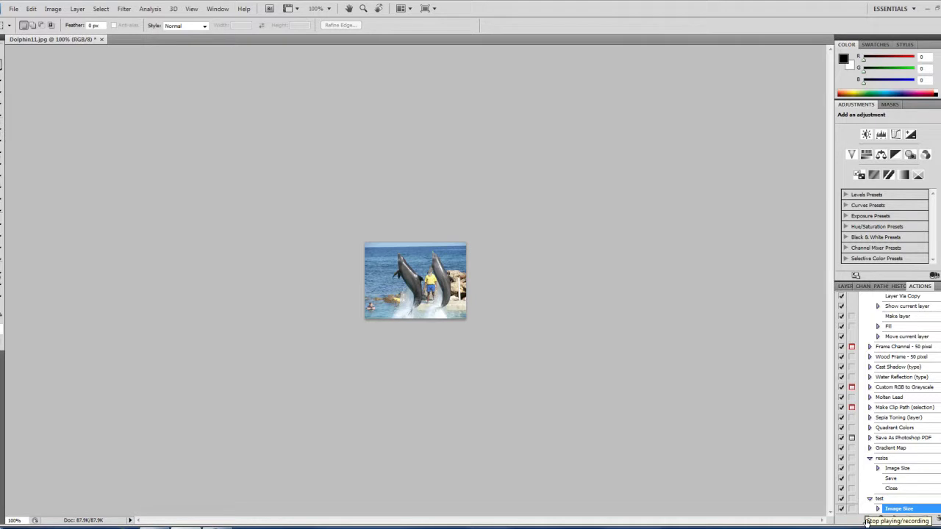
# Save the resized Dolphin11, select the test action, and close the photo.
pyautogui.click(12, 9)
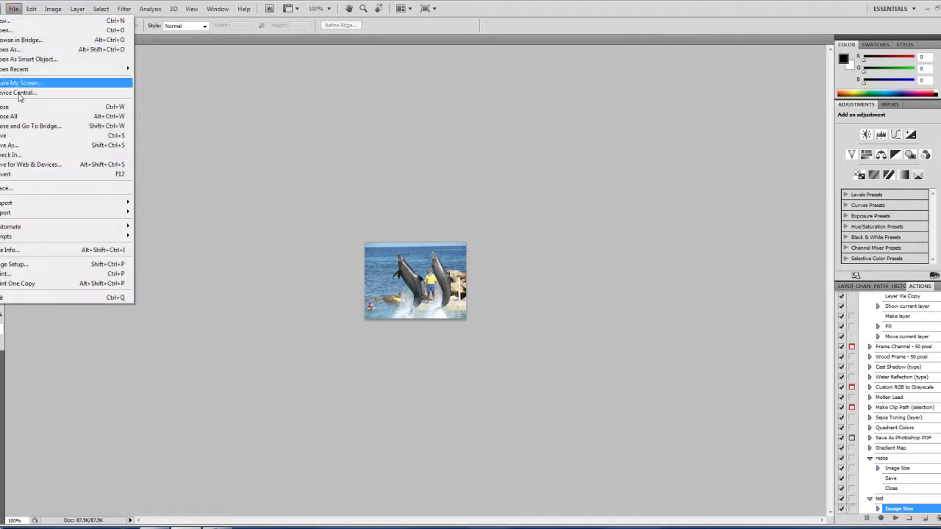
pyautogui.click(19, 136)
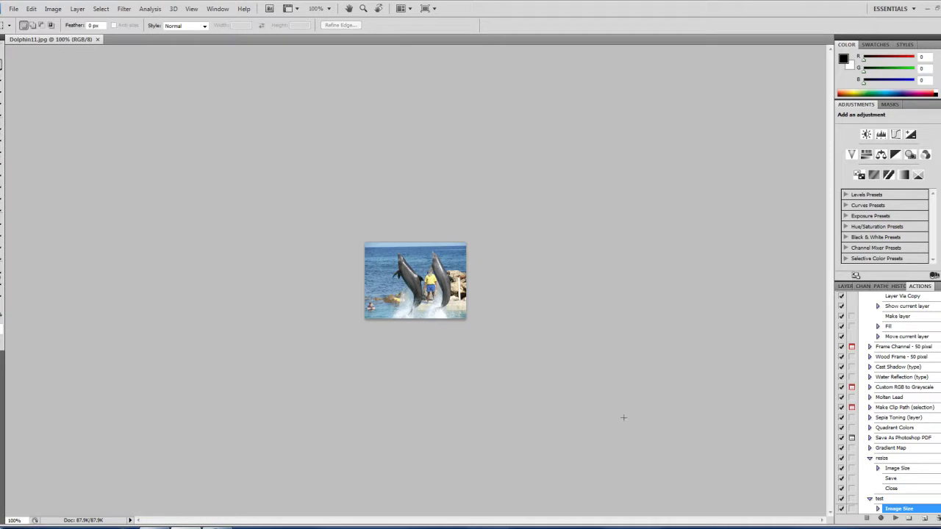
pyautogui.click(889, 499)
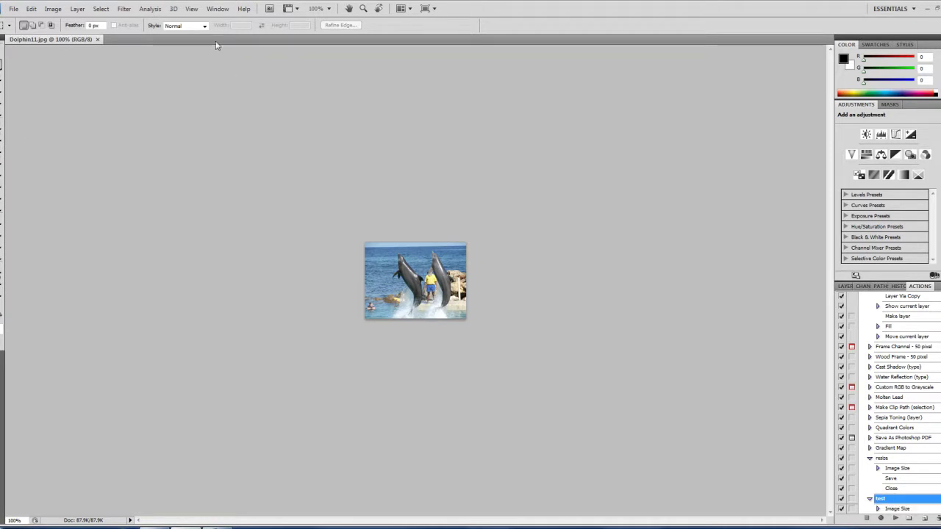
pyautogui.click(97, 39)
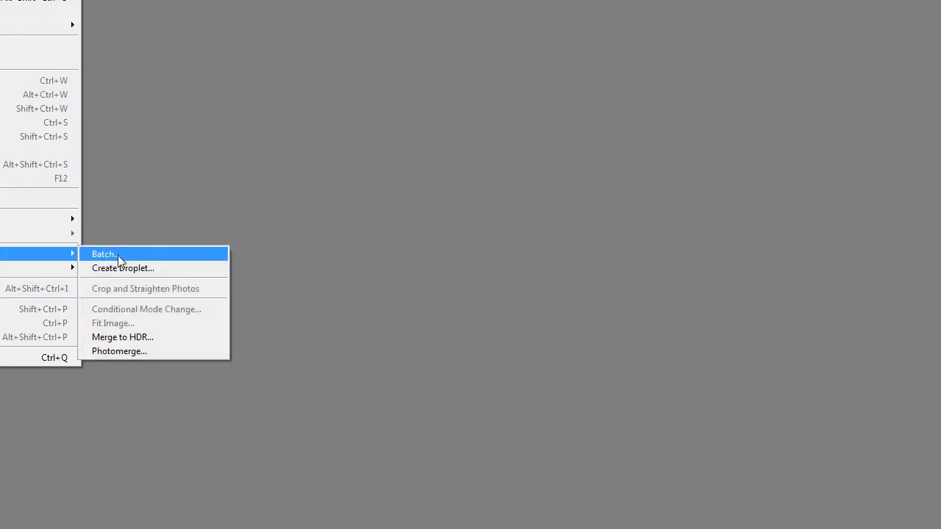
# Batch-run the test action with the test folder as both Source and Destination.
pyautogui.click(112, 256)
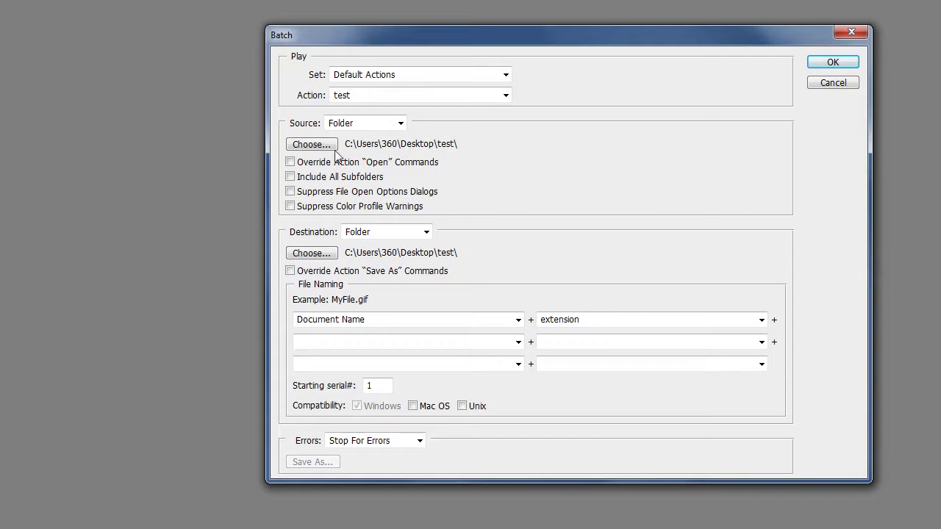
pyautogui.click(323, 146)
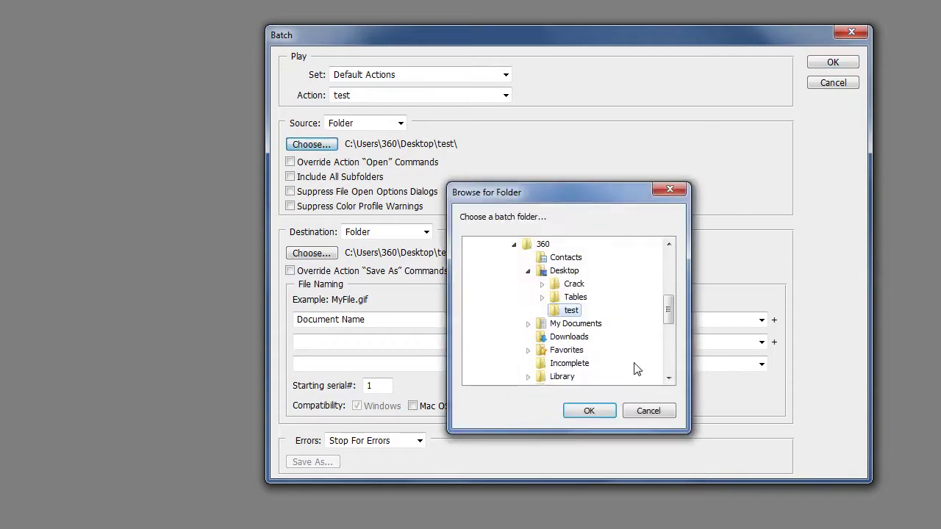
pyautogui.click(566, 312)
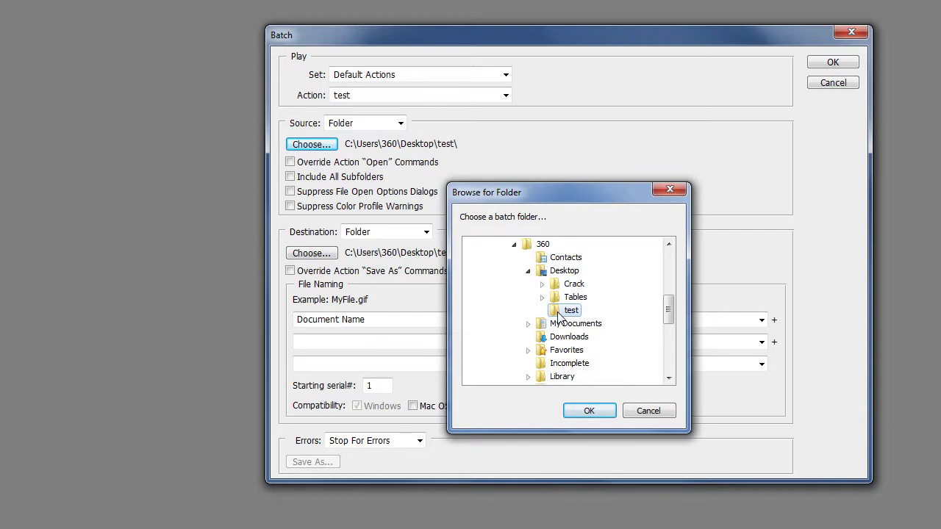
pyautogui.click(592, 411)
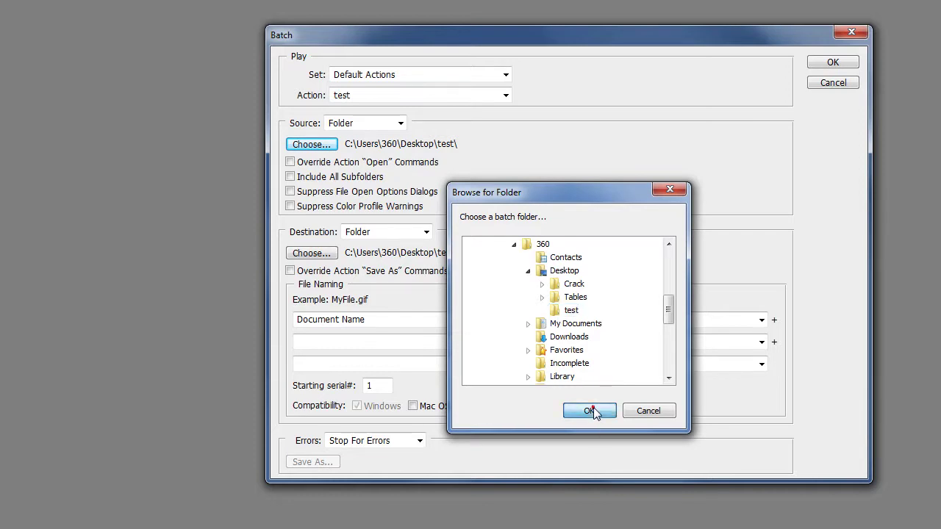
pyautogui.click(325, 255)
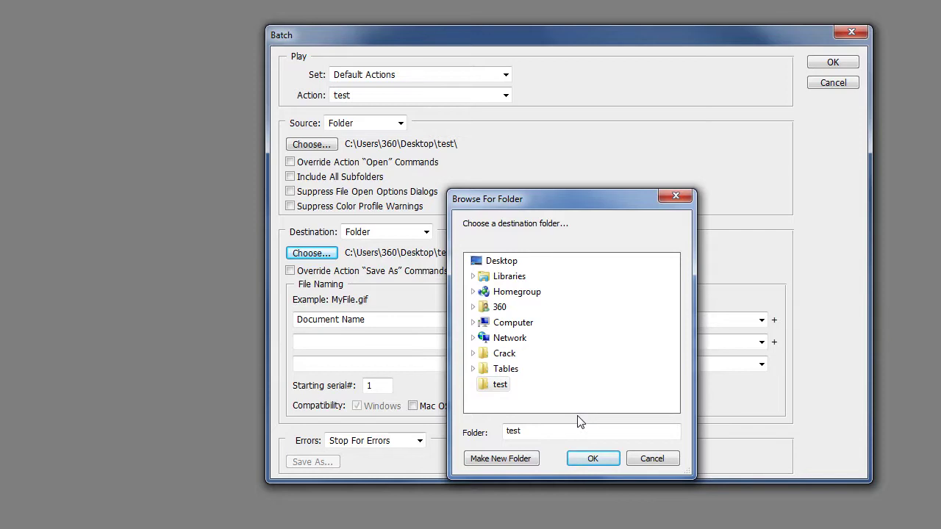
pyautogui.click(500, 386)
pyautogui.click(577, 453)
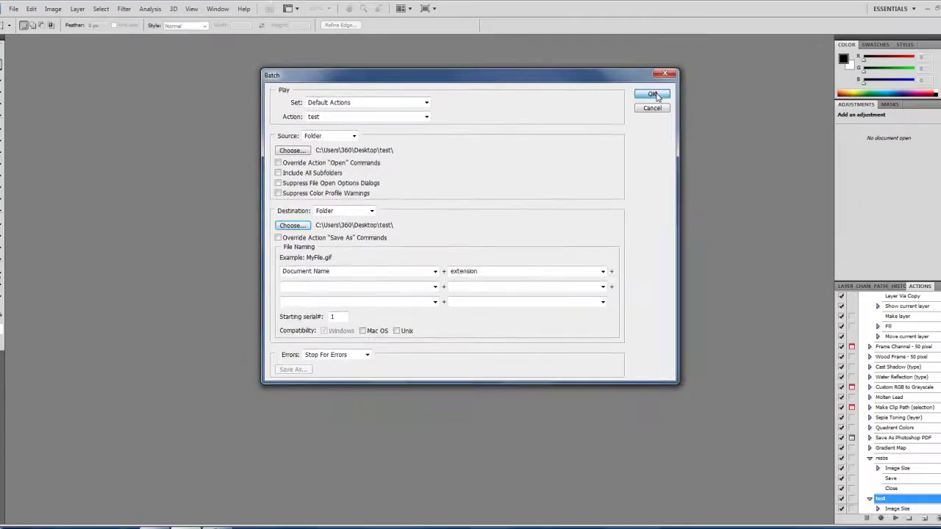
pyautogui.click(792, 69)
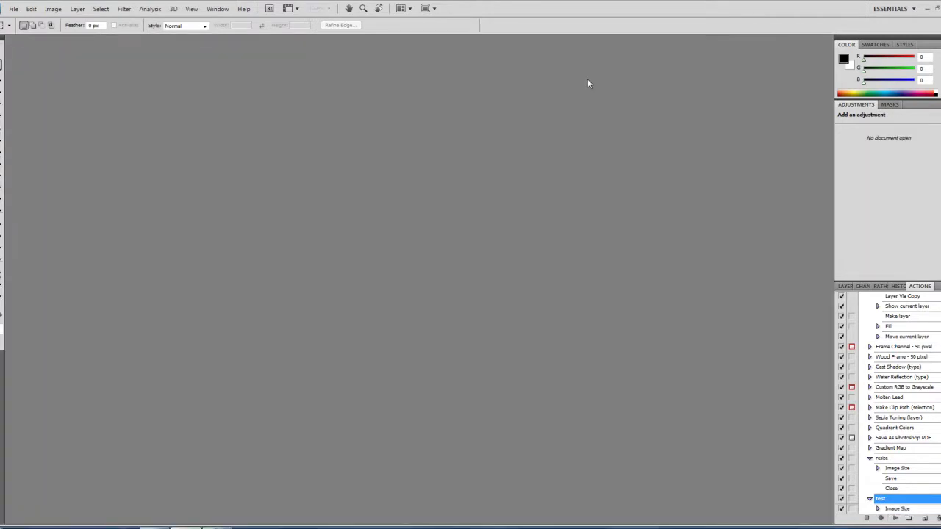
# Open Dolphin5 from the test folder to check its new size, then close it.
pyautogui.click(13, 8)
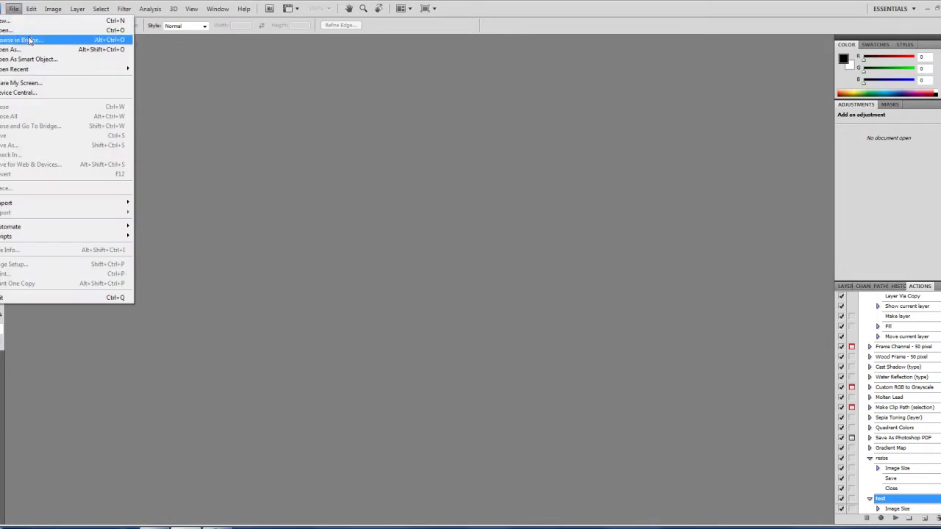
pyautogui.click(22, 30)
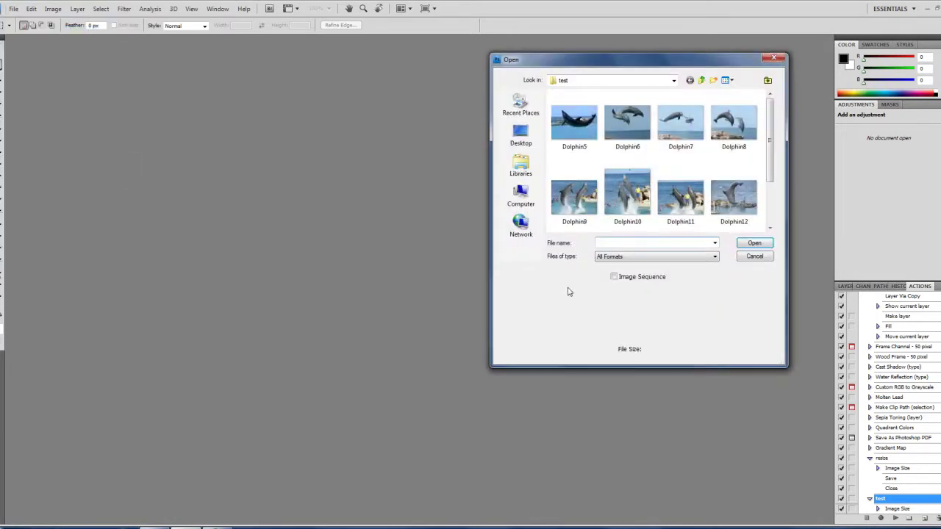
pyautogui.click(580, 128)
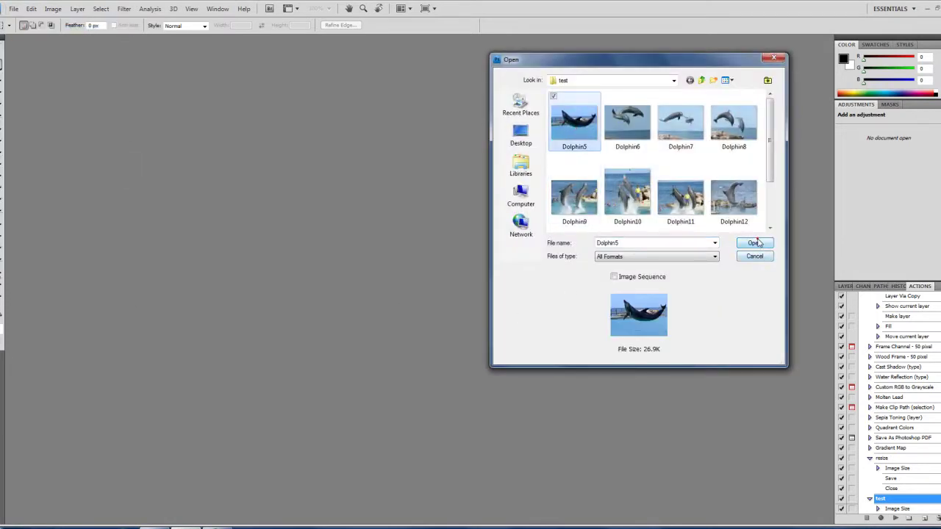
pyautogui.click(757, 241)
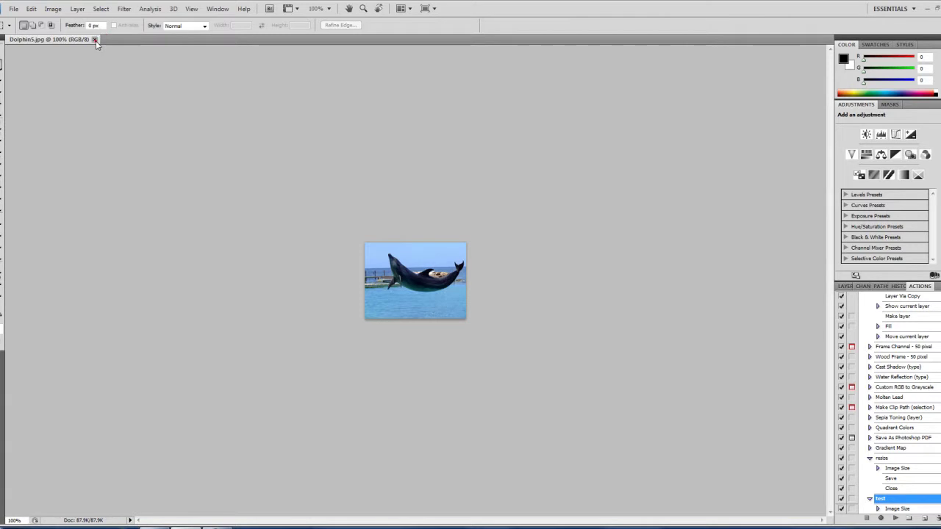
pyautogui.click(94, 40)
# Open Dolphin13 to check its reduced size, then close it.
pyautogui.click(14, 10)
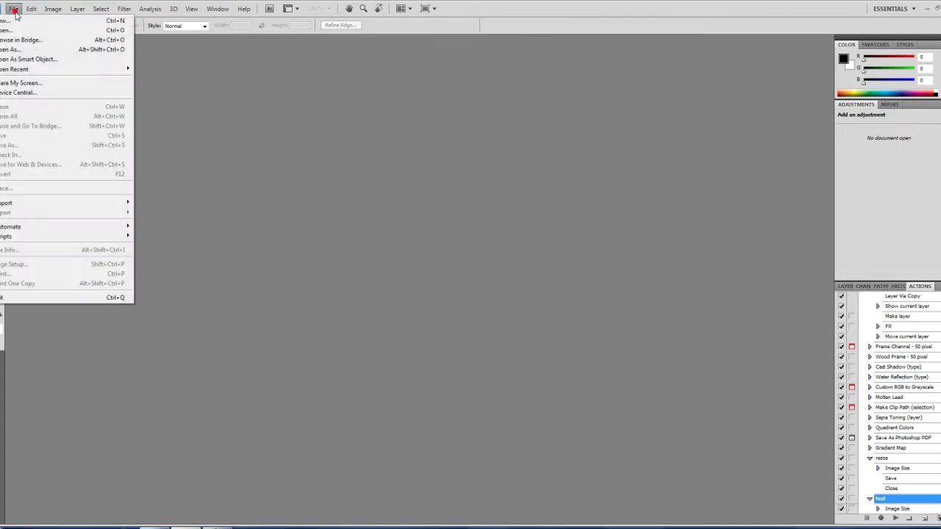
pyautogui.click(20, 30)
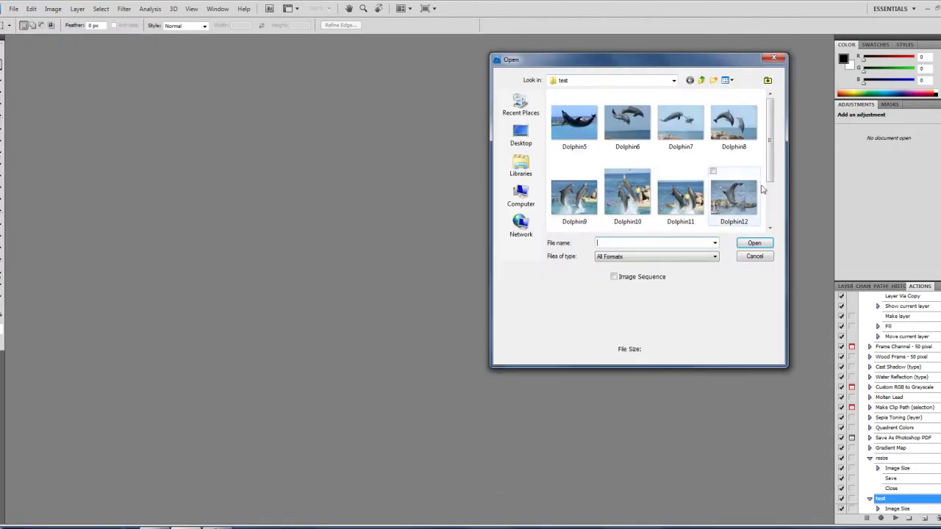
pyautogui.click(770, 168)
pyautogui.click(574, 200)
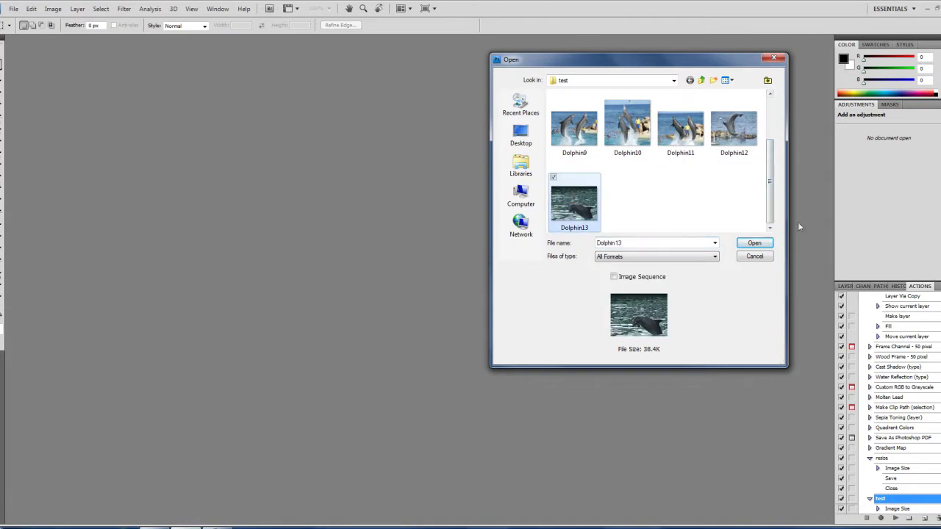
pyautogui.click(767, 243)
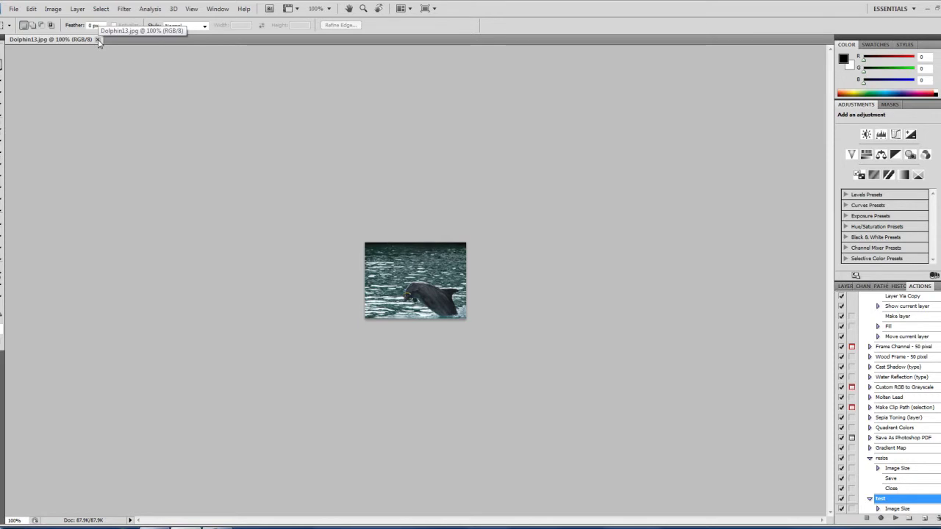
pyautogui.click(98, 40)
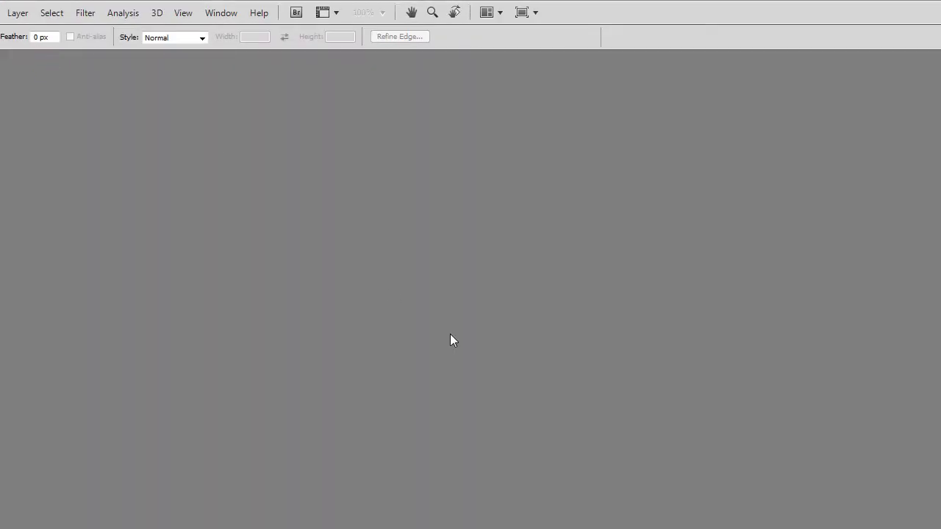